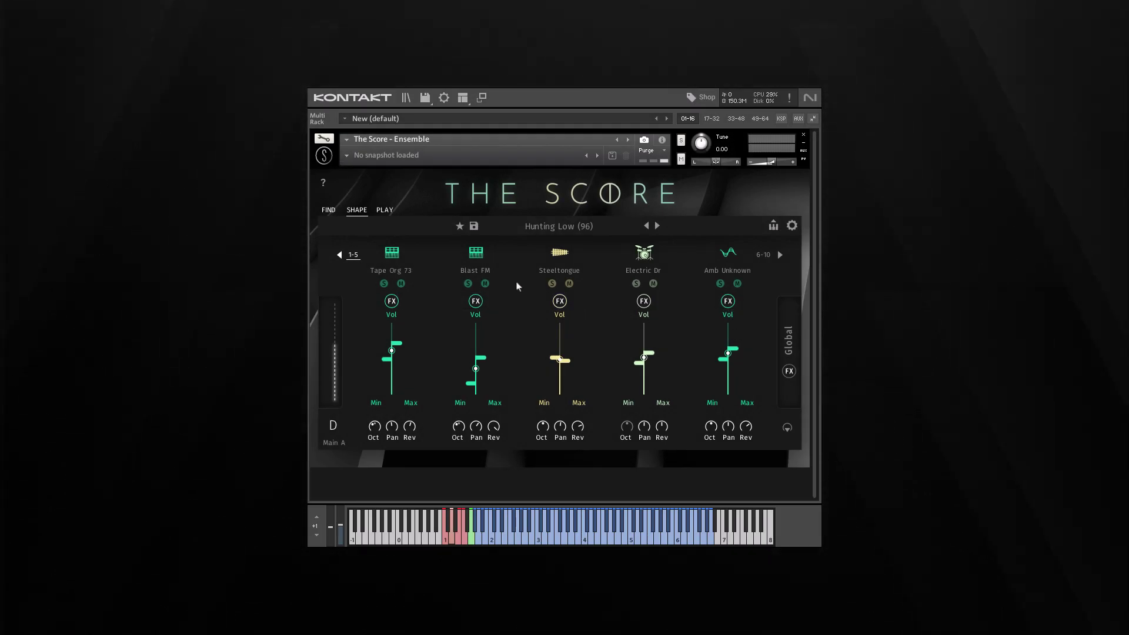
- Show the PLAY rhythm sequencer page for the Hunting Low ensemble instead of SHAPE
click(385, 210)
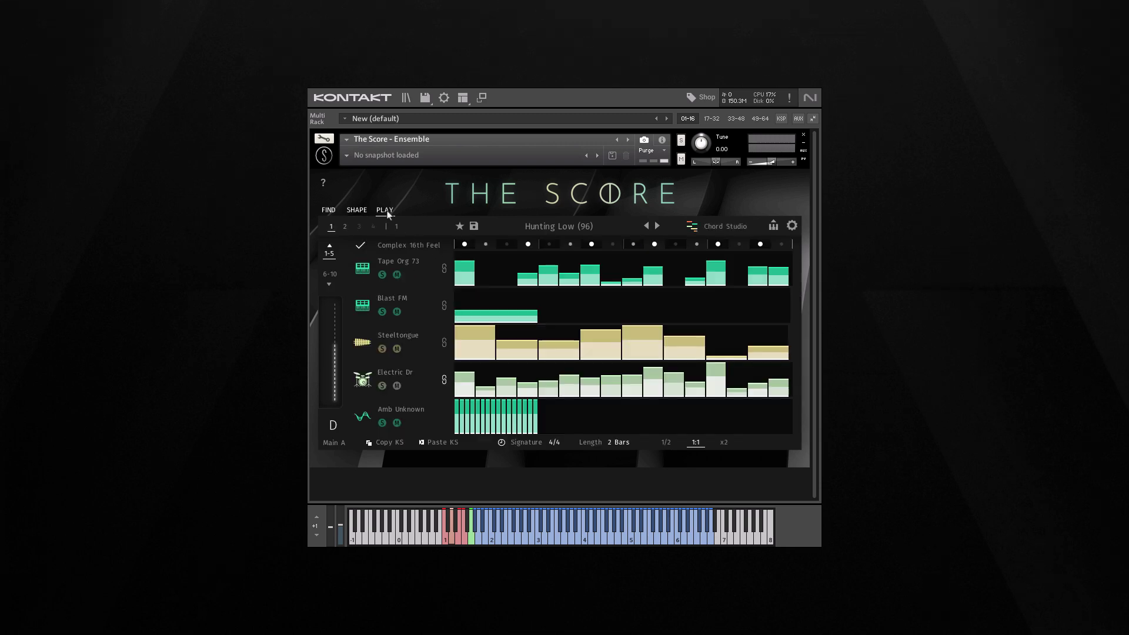
- Browse the Chord Studio chord types and Scale/Chromatic modes, then audition the Cm, Gm7/C, Ab/C progression
click(732, 231)
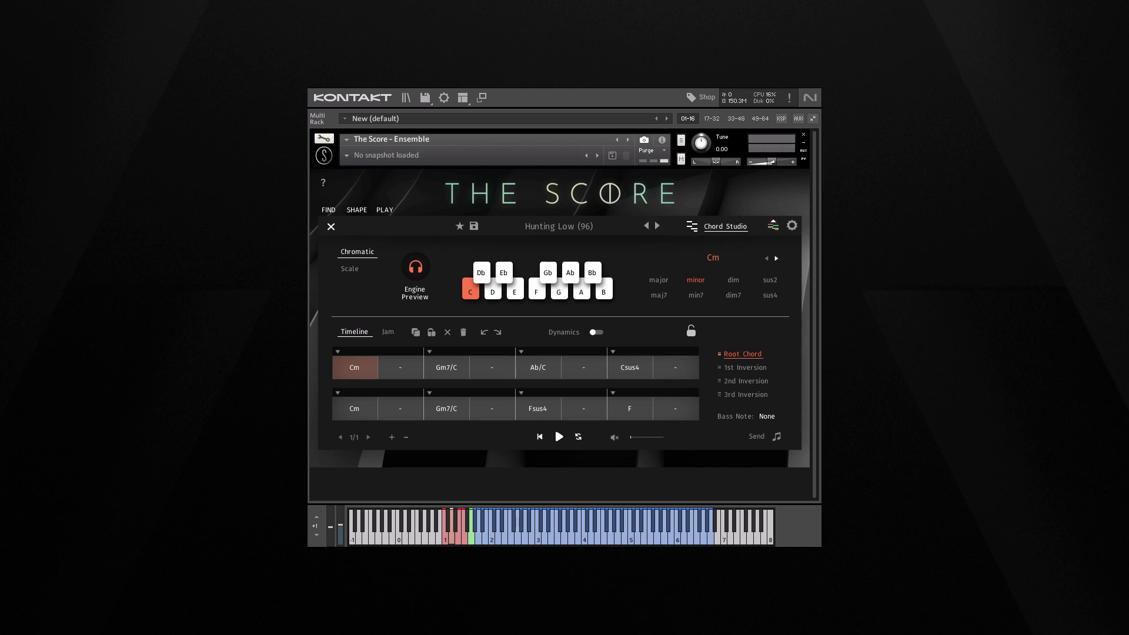
click(776, 259)
click(769, 259)
click(351, 268)
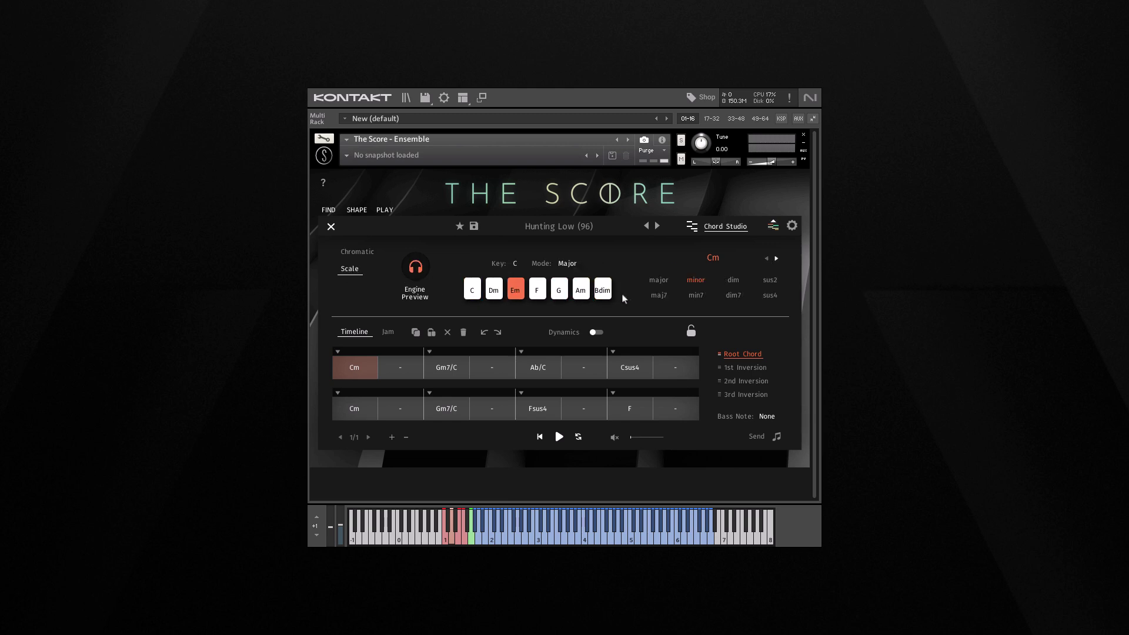
click(358, 256)
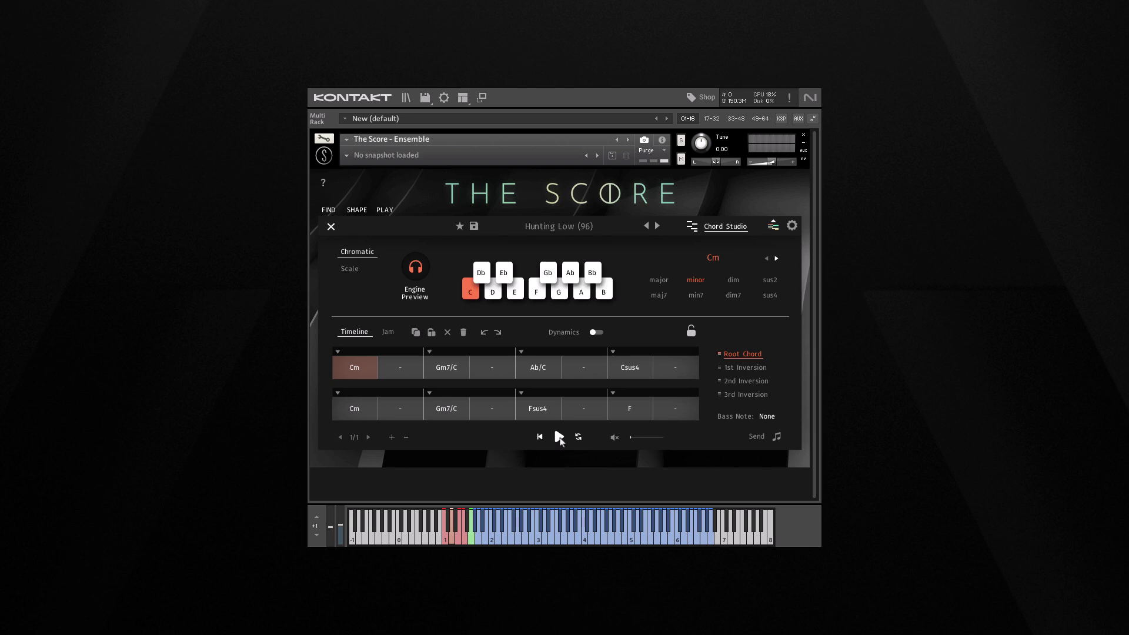
click(560, 438)
- Label the first row Intro and the second Main A, with dynamics curves shown over the progression
click(338, 352)
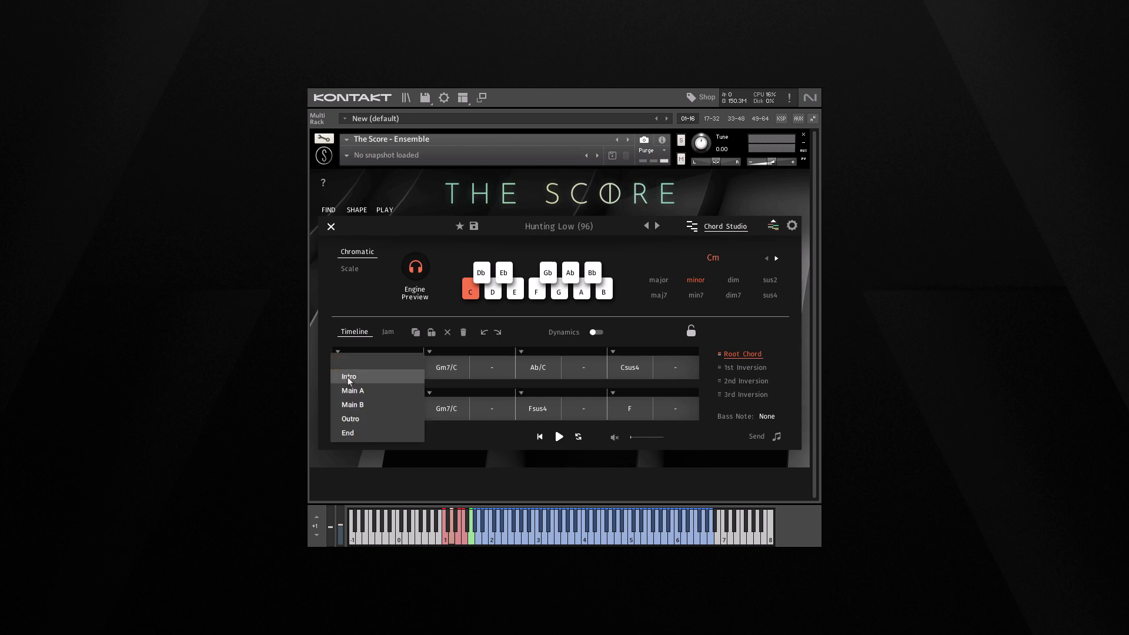
click(349, 377)
click(338, 393)
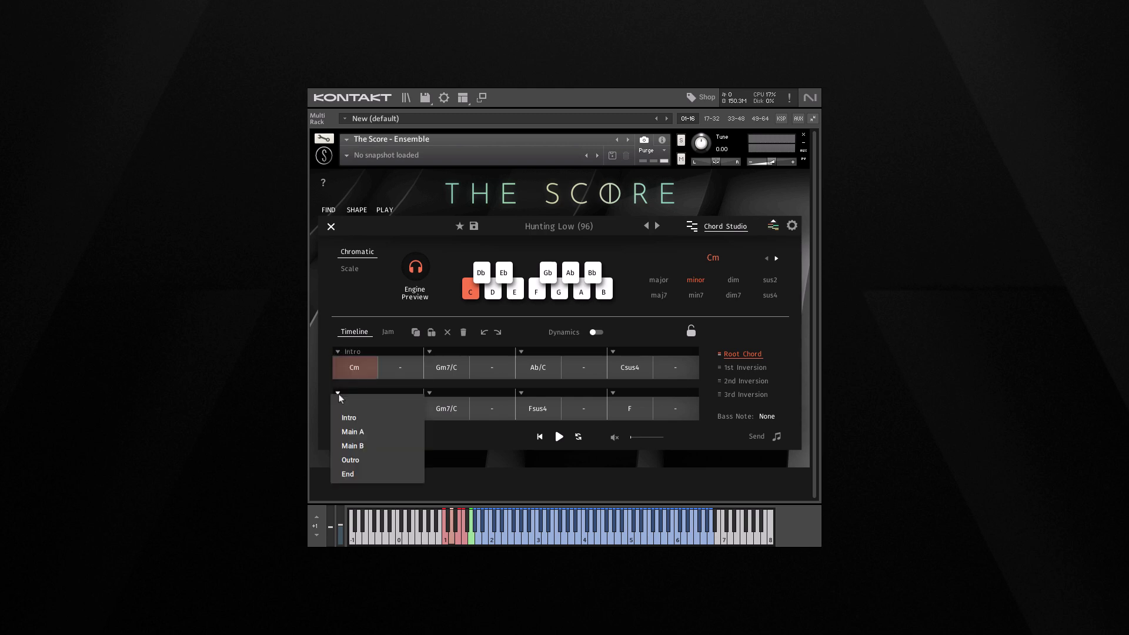
click(352, 432)
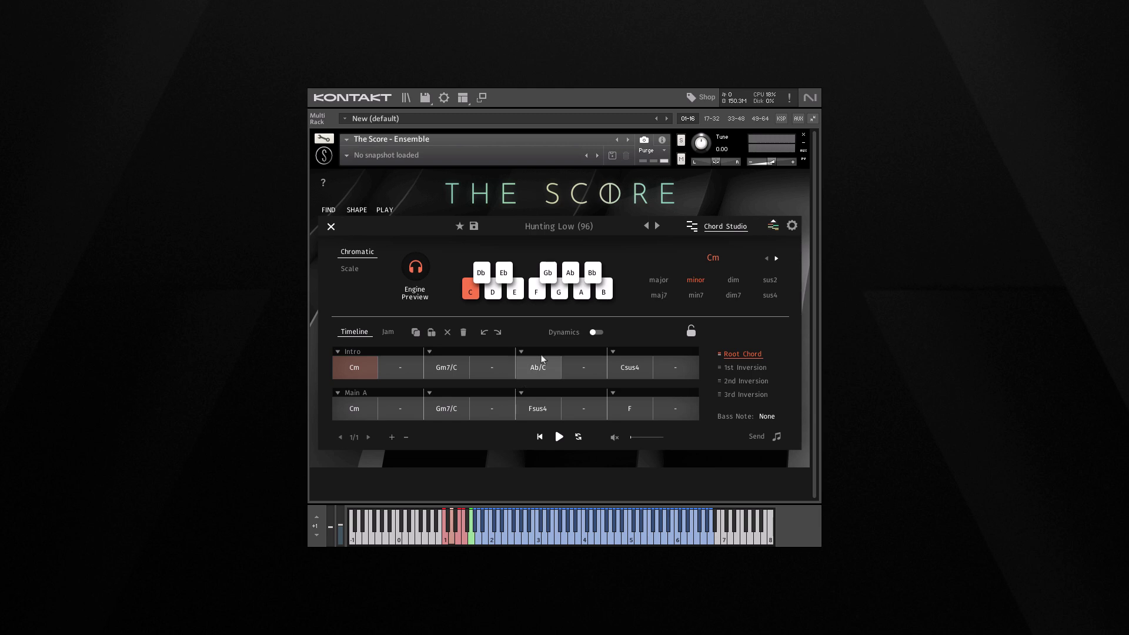
click(565, 333)
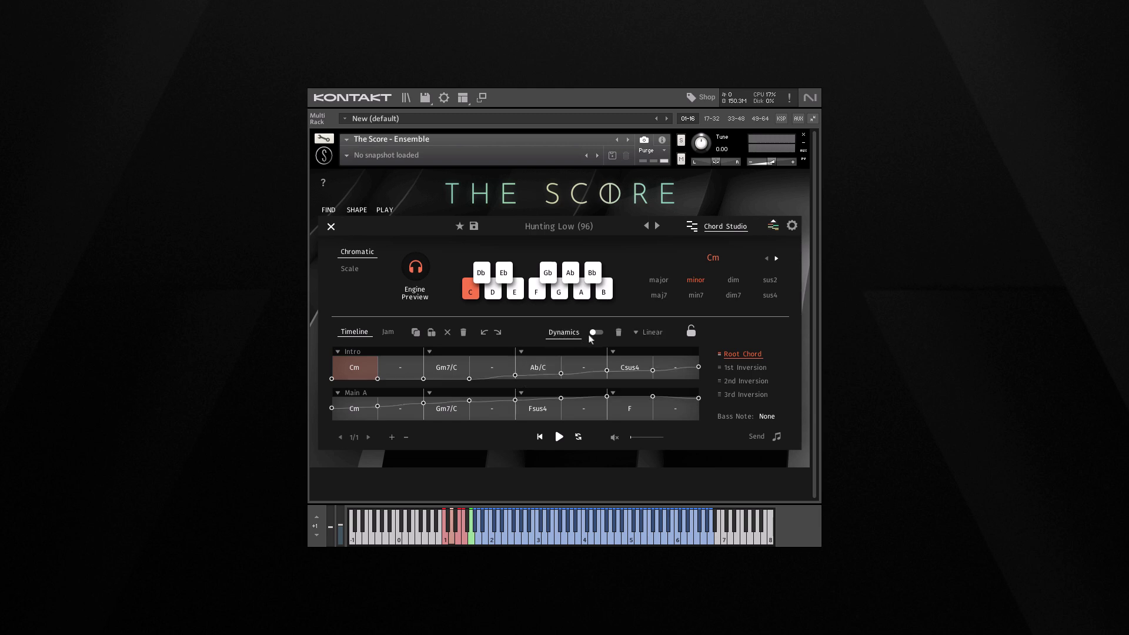
- Use a Smooth dynamics curve with the Intro starting at its lowest level, then hide the curves
click(378, 379)
drag(332, 359, 331, 379)
click(597, 332)
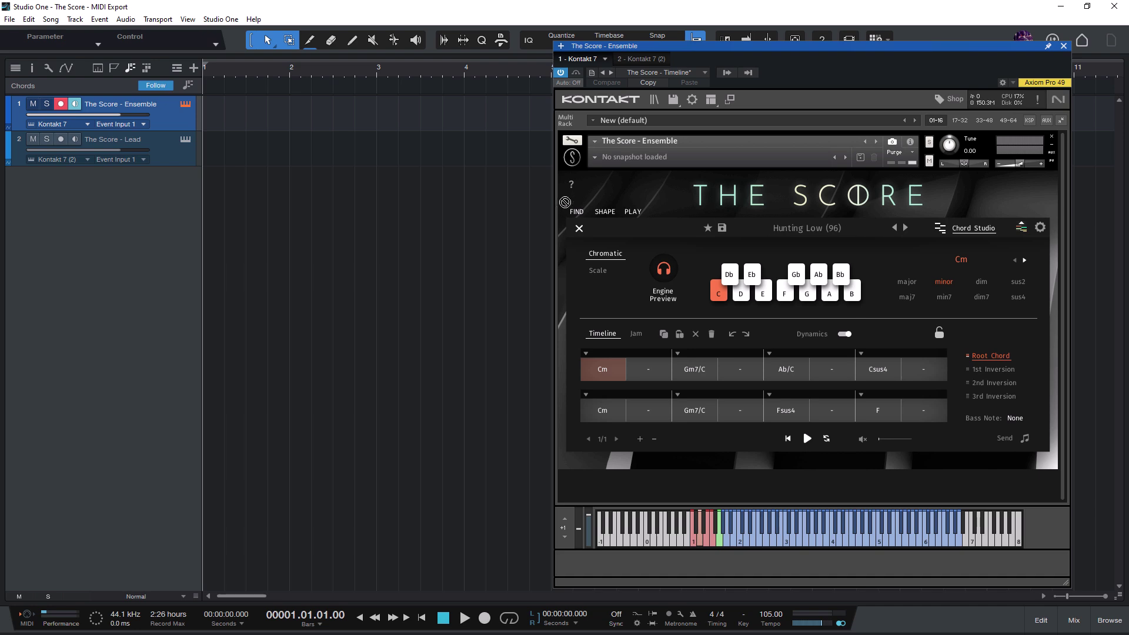
- Place The Score Chord MIDI.mid on the Ensemble track and raise the low notes in bars 1, 3 and 4
drag(1022, 229, 225, 118)
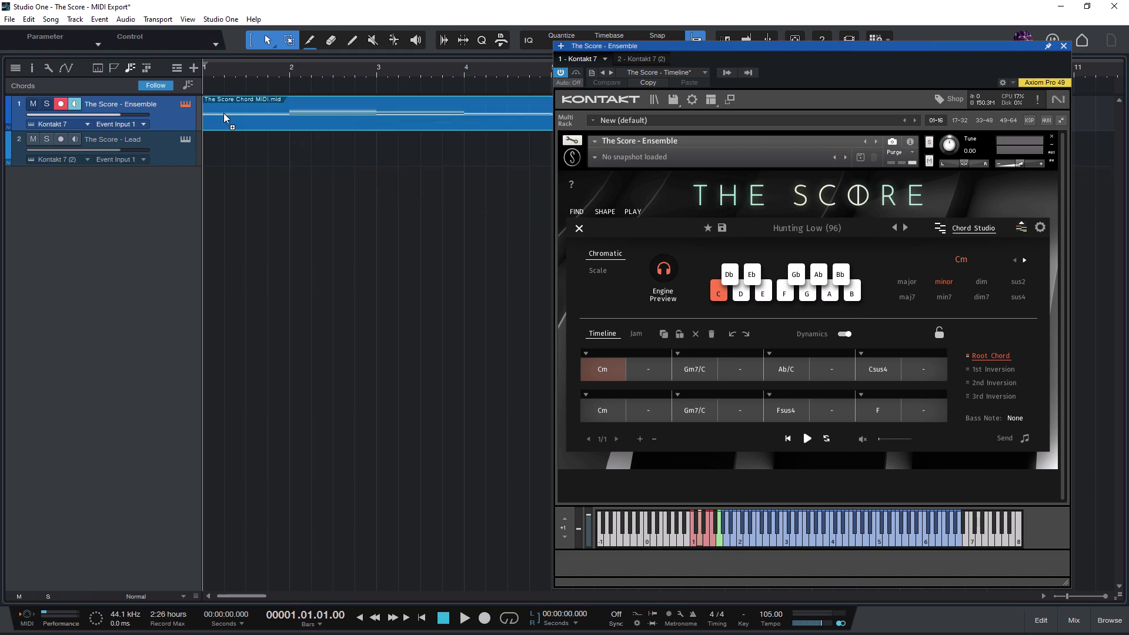
double_click(225, 118)
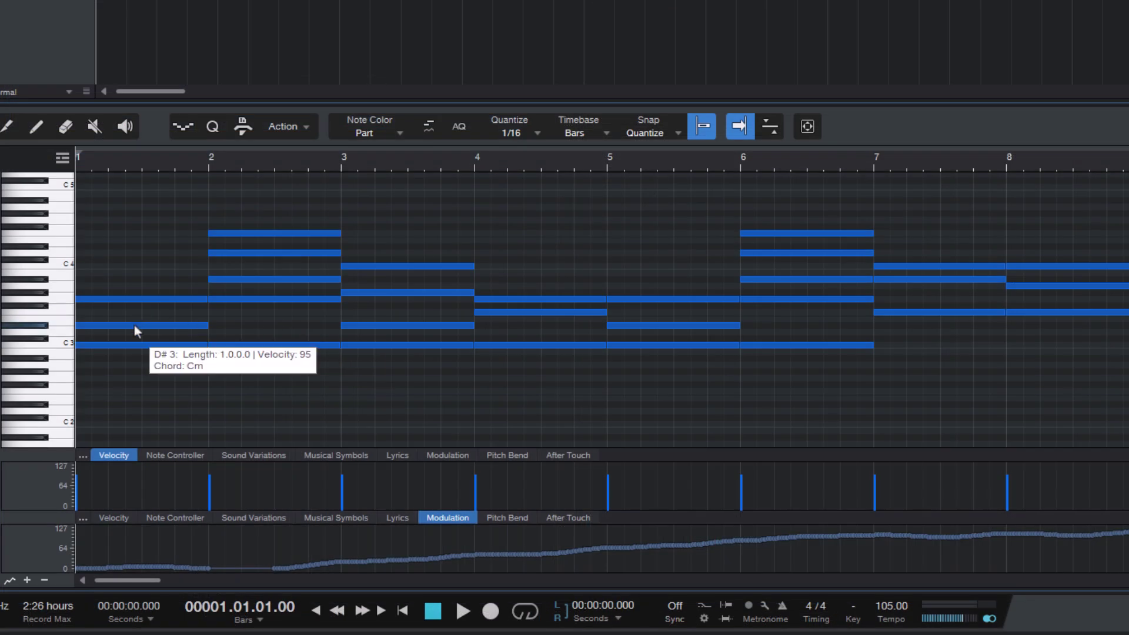
drag(131, 333, 123, 248)
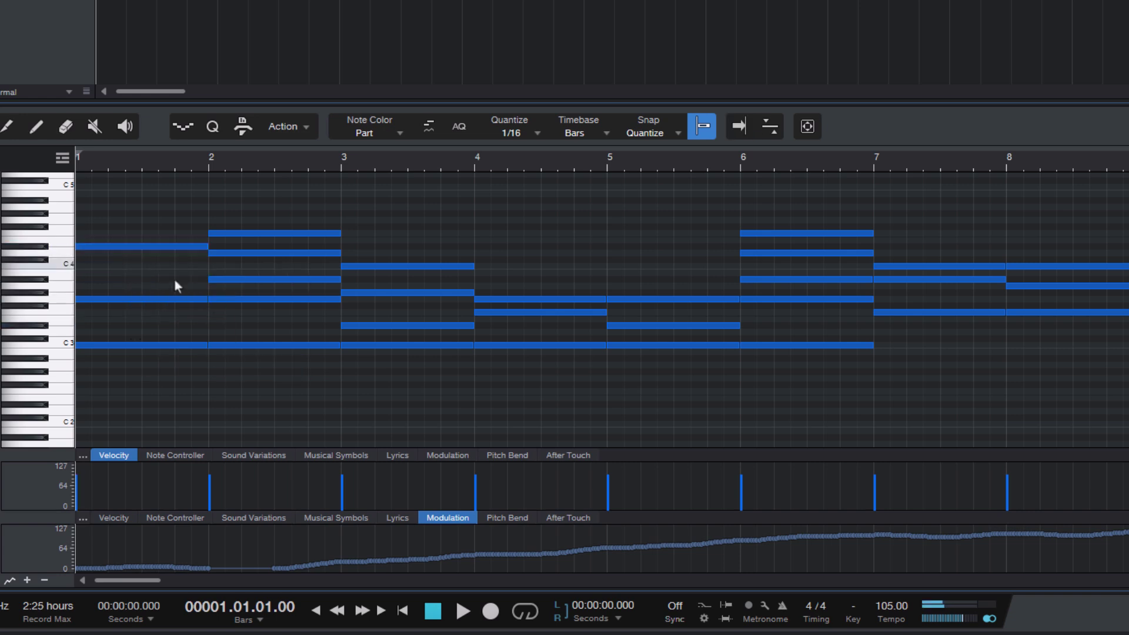
drag(375, 326, 380, 248)
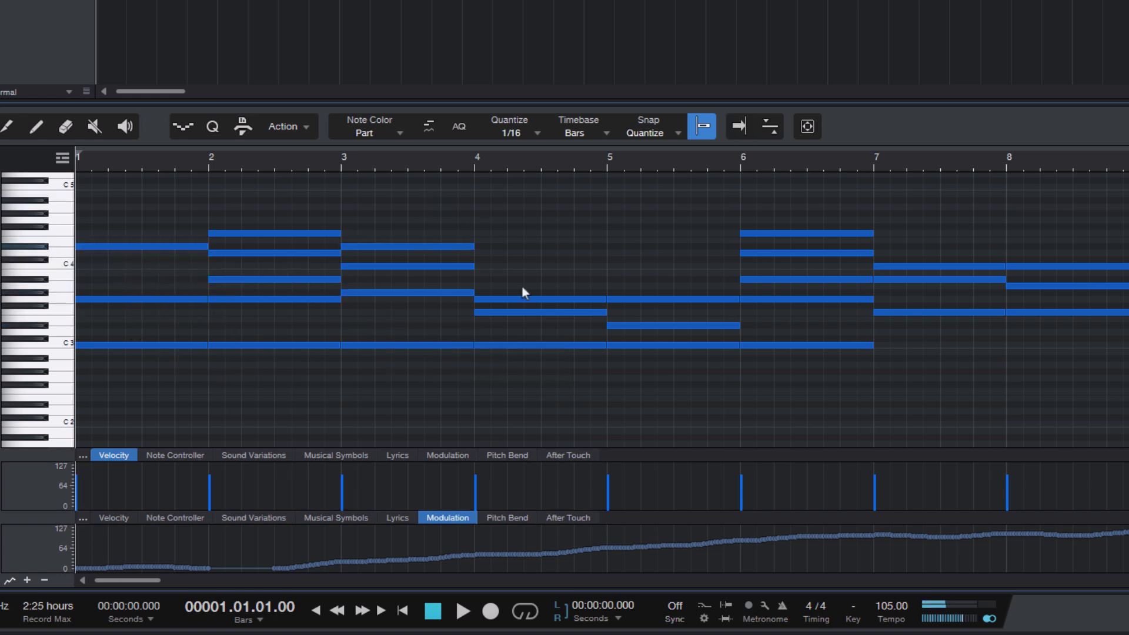
click(505, 343)
mouse_move(506, 343)
mouse_down()
mouse_move(505, 253)
mouse_move(506, 265)
mouse_up()
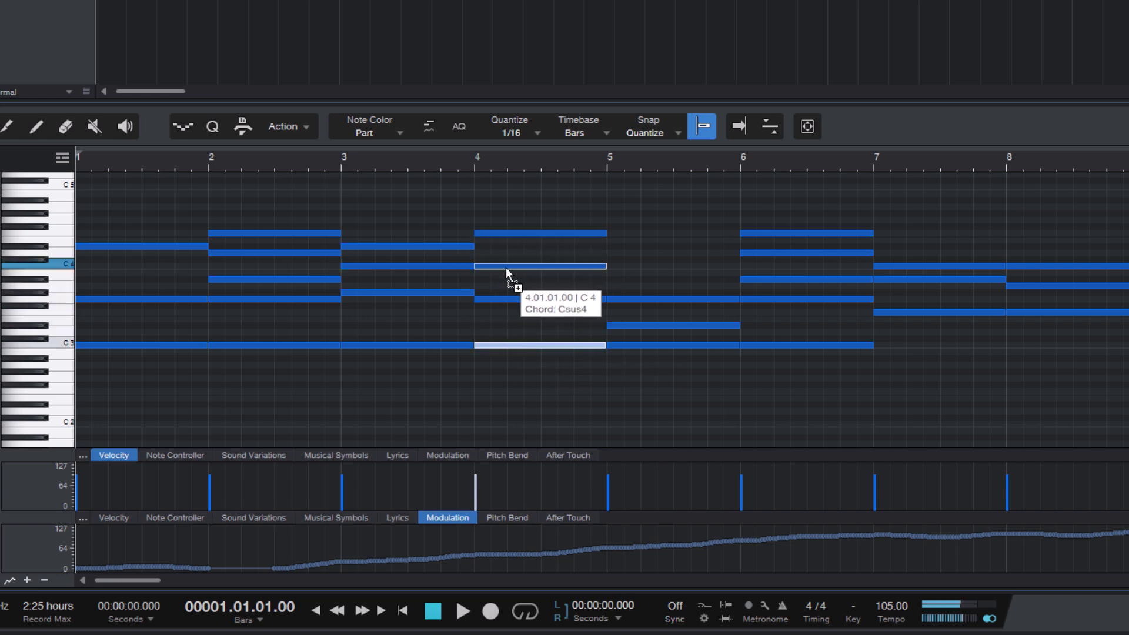
click(648, 253)
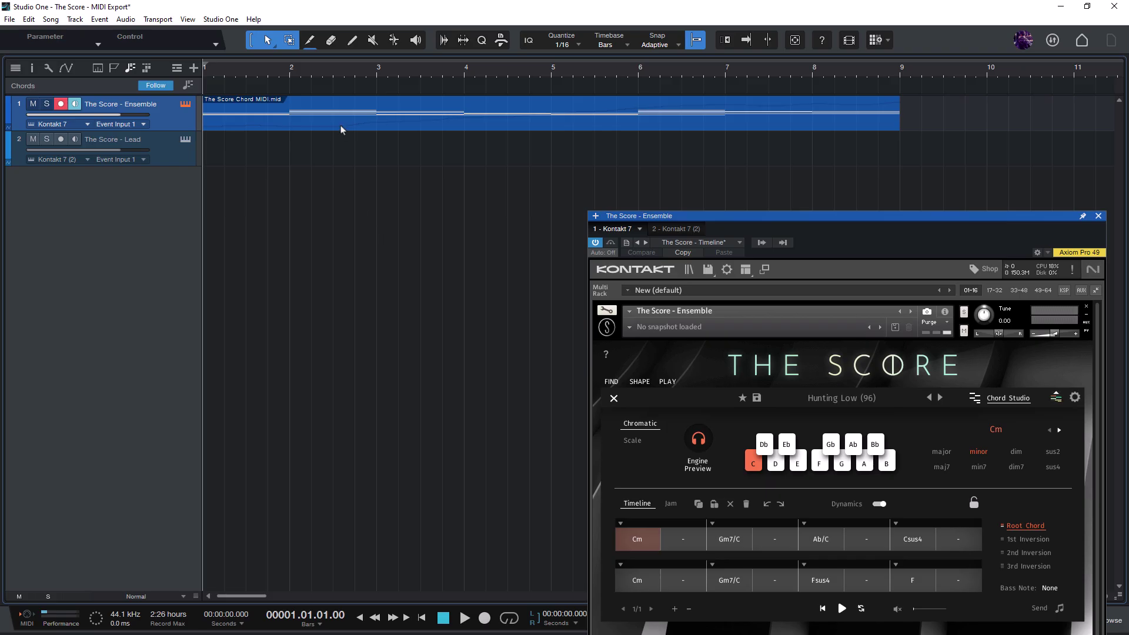
- Extract the clip's chords onto the Chord track and shape the Modulation lane into a descending end ramp
drag(342, 123, 341, 89)
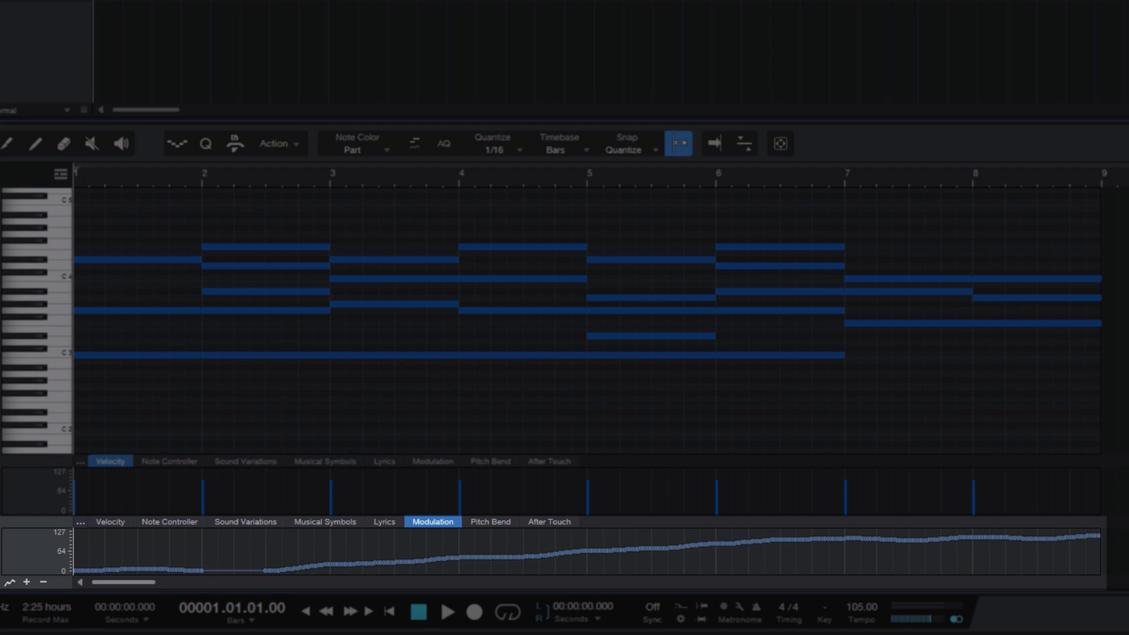
click(582, 552)
drag(1099, 551, 516, 552)
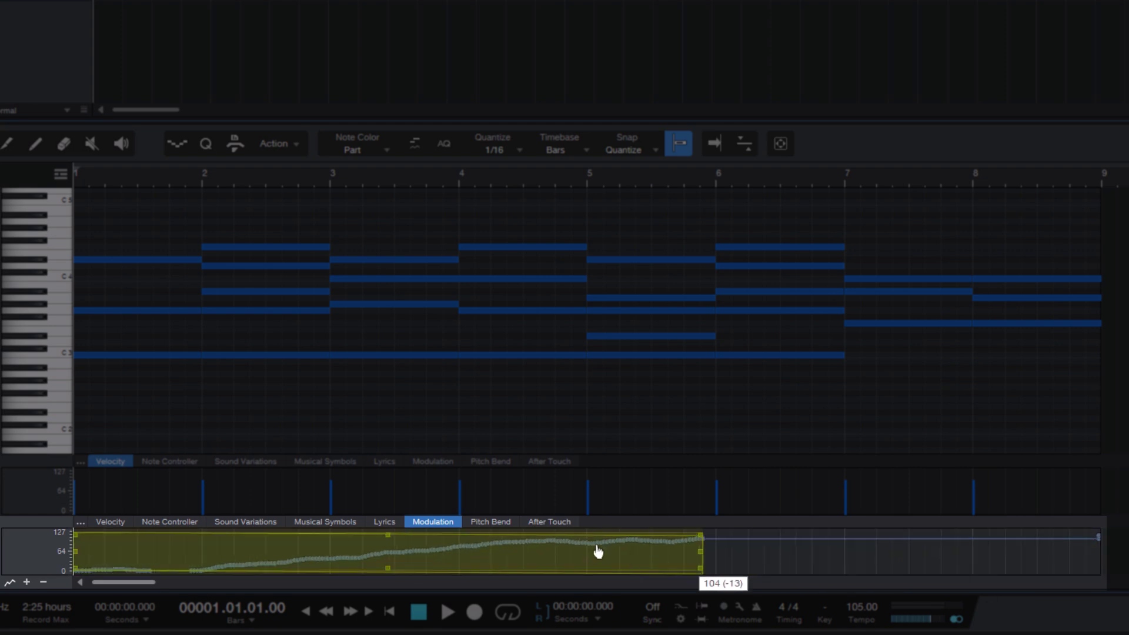
click(780, 552)
click(781, 537)
drag(862, 539, 1092, 580)
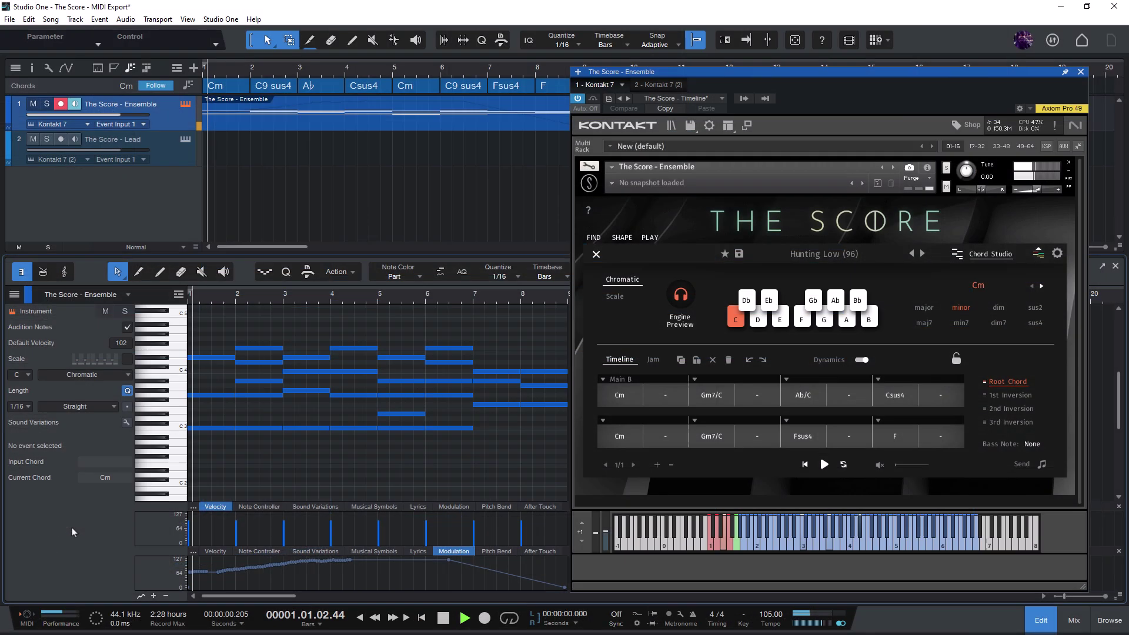
- Leave the Chord Studio and return The Score to its SHAPE sound-mixing page
click(986, 257)
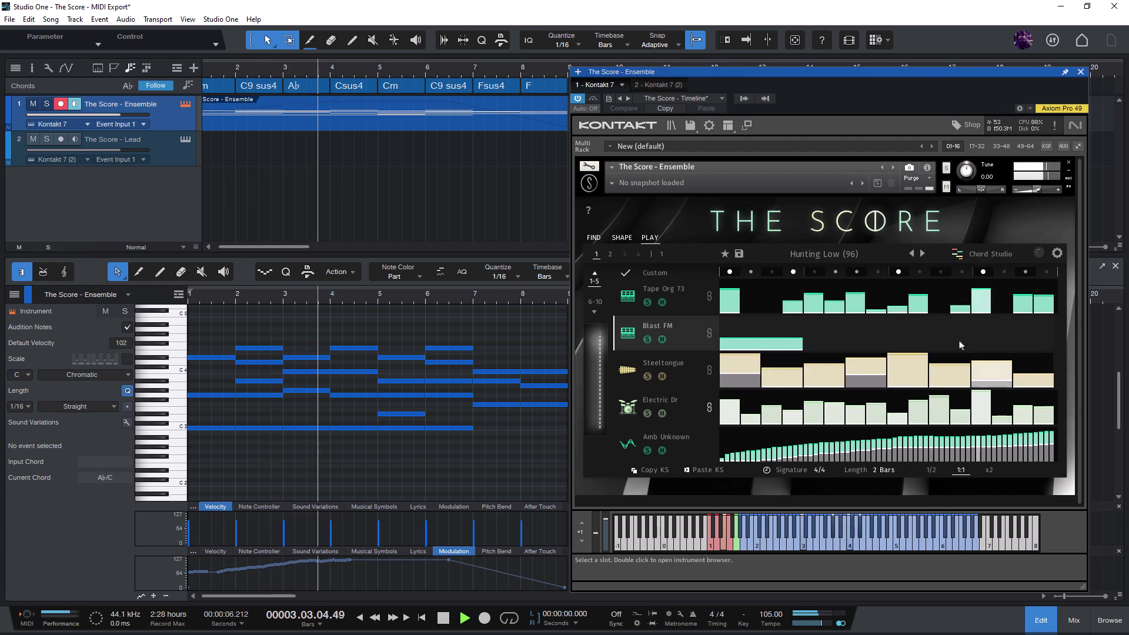
click(622, 238)
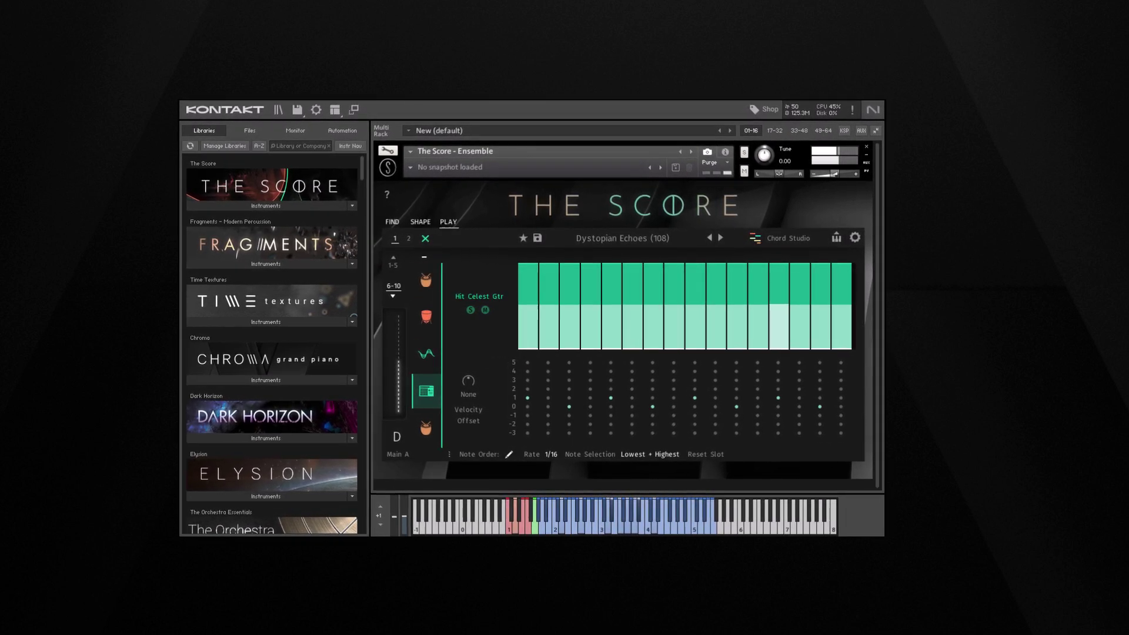
- Browse Singles > 01 Orchestral > 01 Strings and 04 World > 01 Bowed instruments, ending at the Singles categories
click(426, 392)
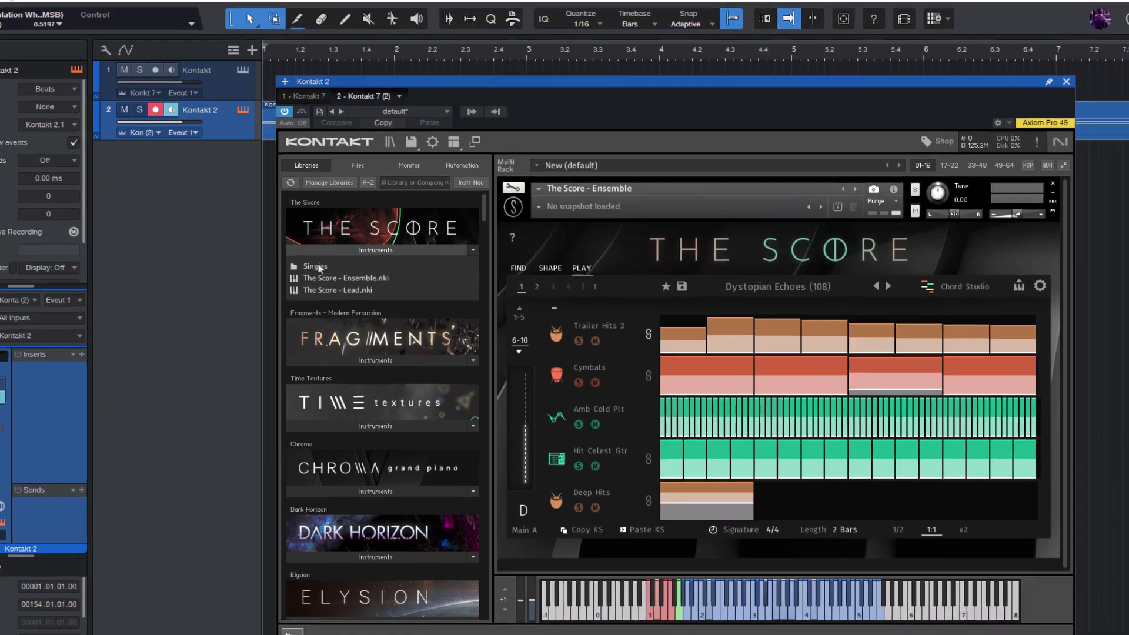
double_click(315, 267)
double_click(310, 304)
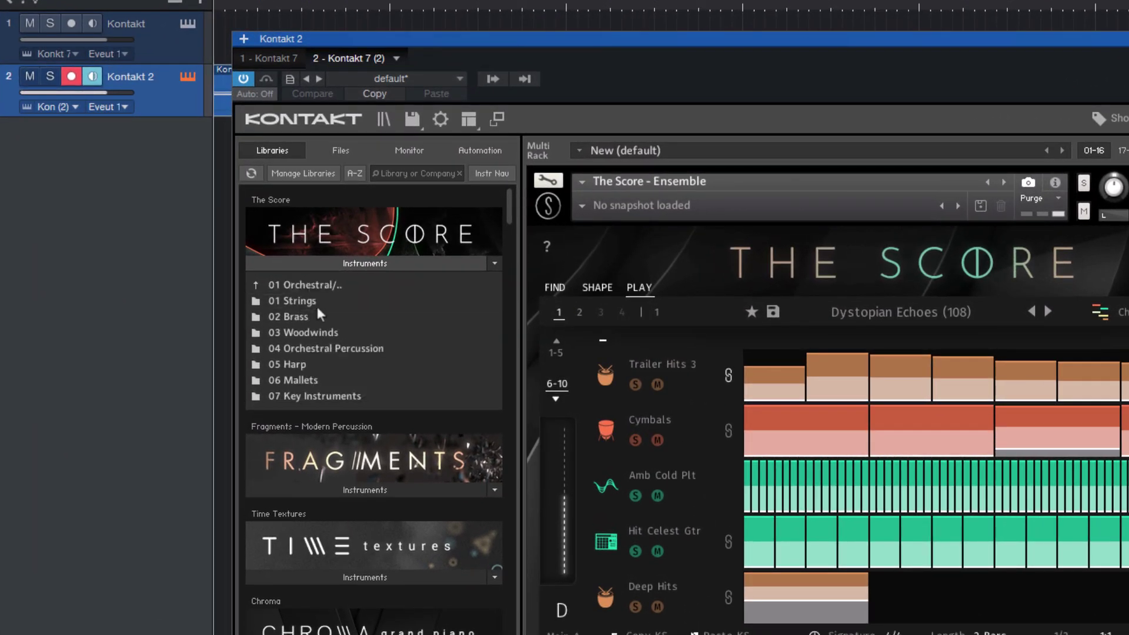
double_click(315, 305)
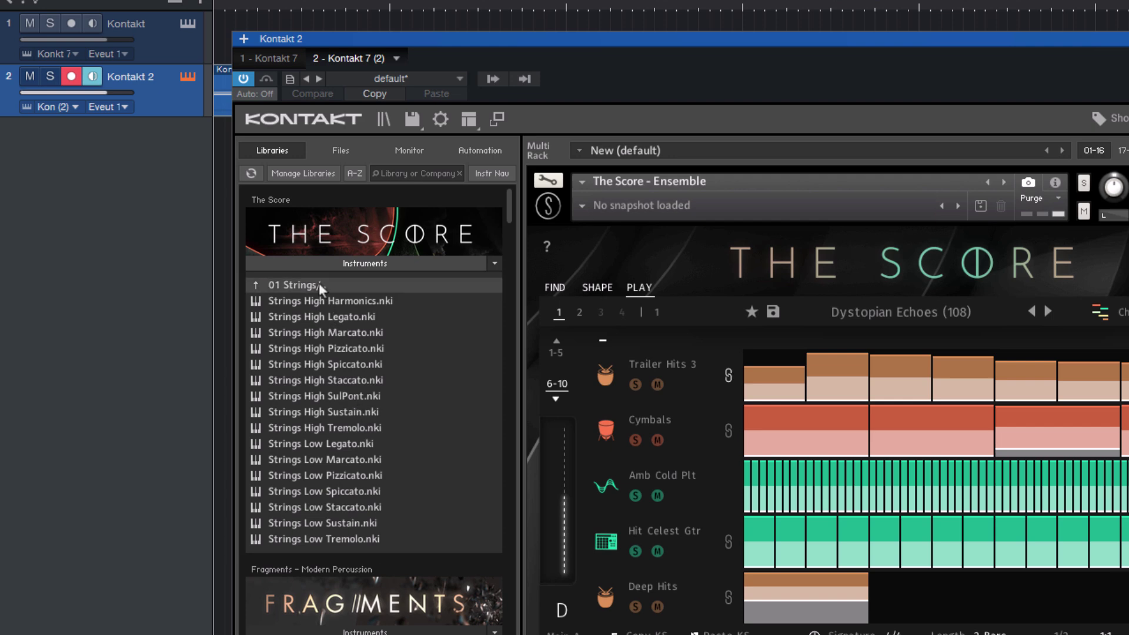
double_click(318, 284)
double_click(296, 348)
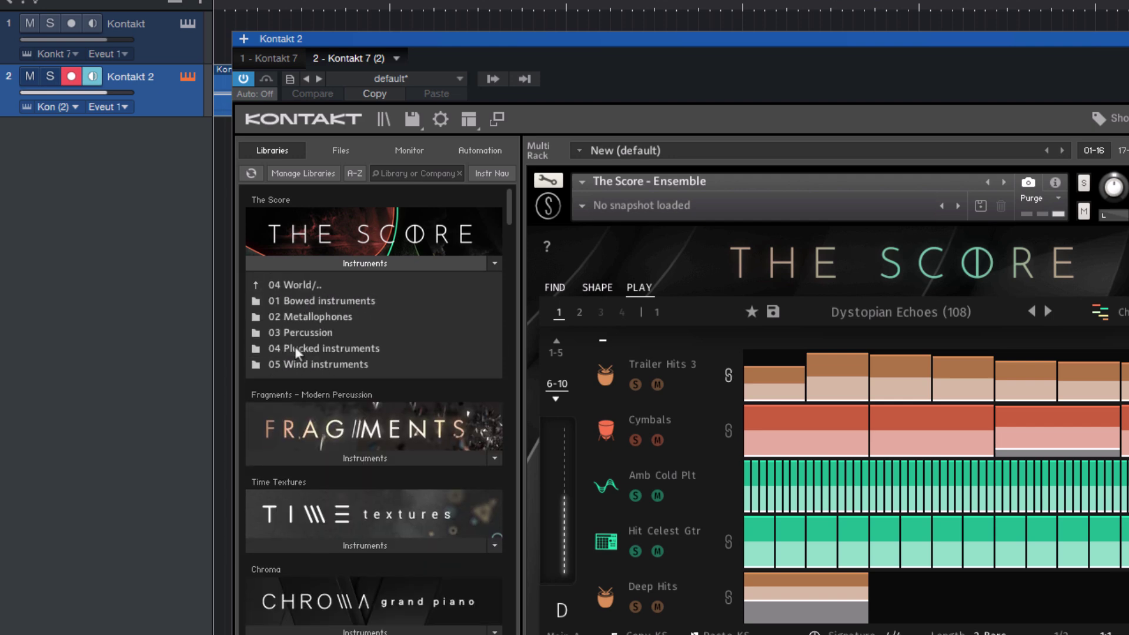
double_click(311, 300)
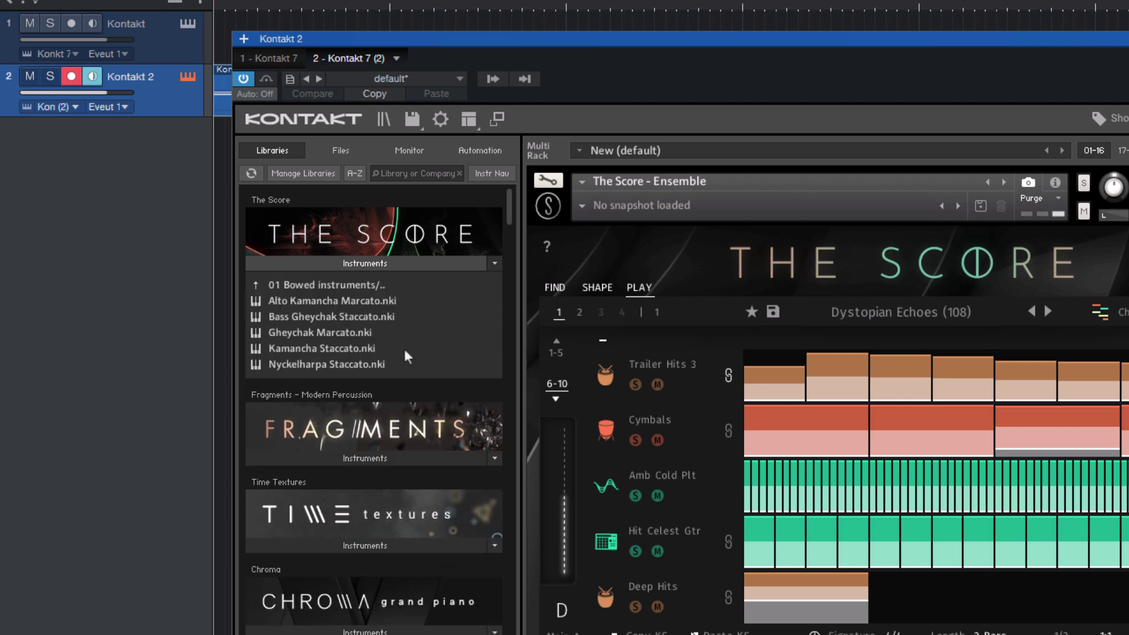
double_click(335, 283)
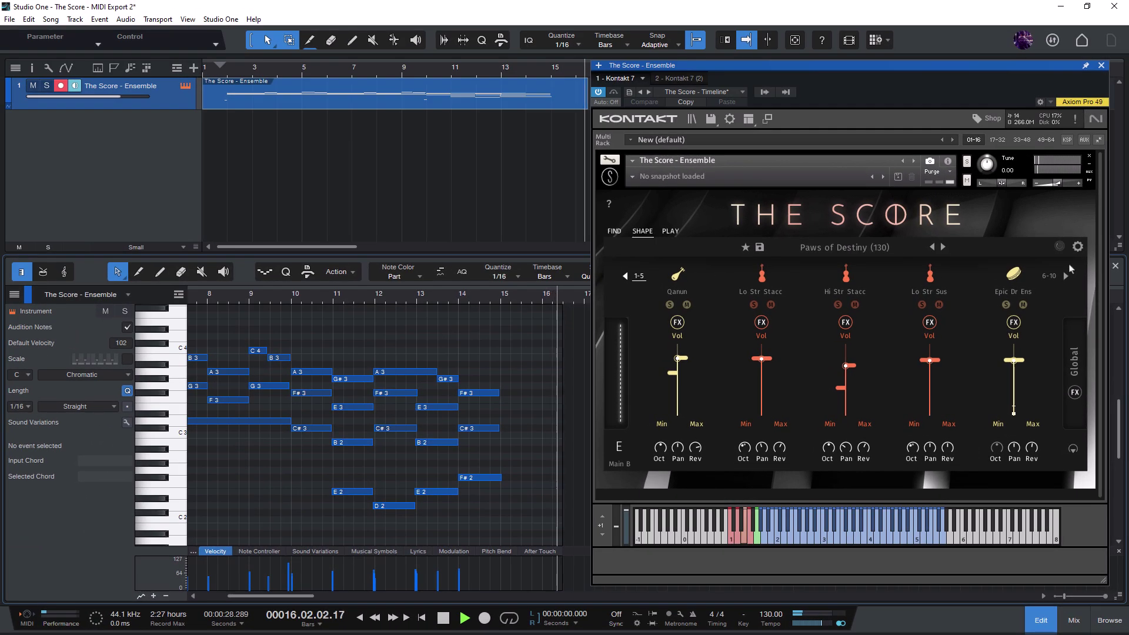
- Drop the exported Sequencer MIDI in as ten new tracks and view tracks 11, 9 and 7 in the piano roll
key(F2)
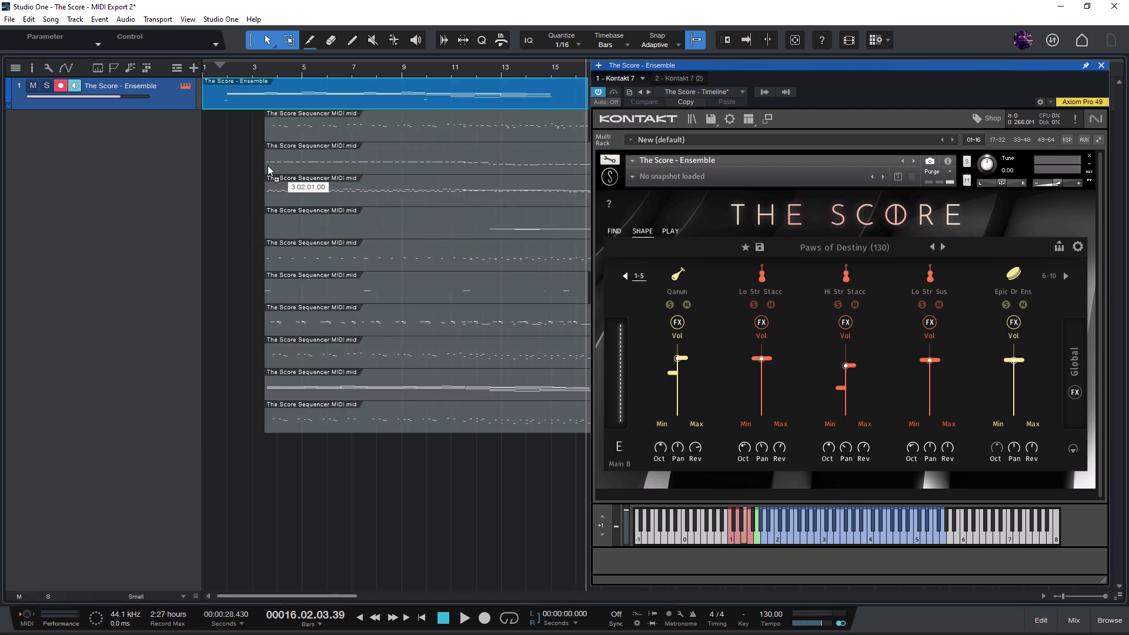
drag(597, 186, 221, 170)
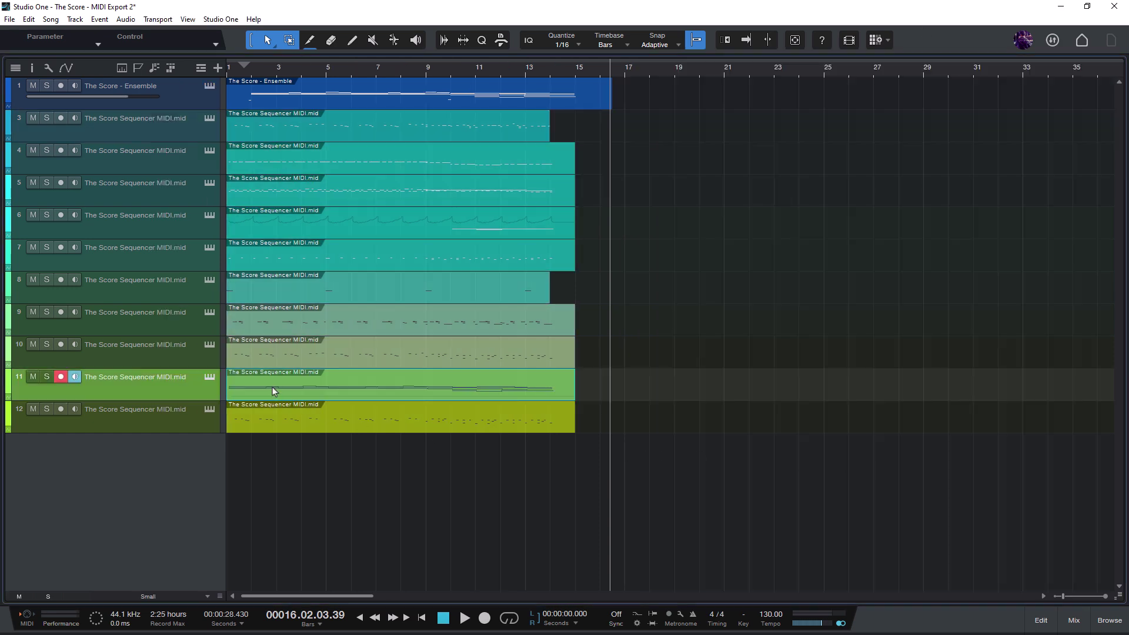
double_click(273, 387)
click(279, 222)
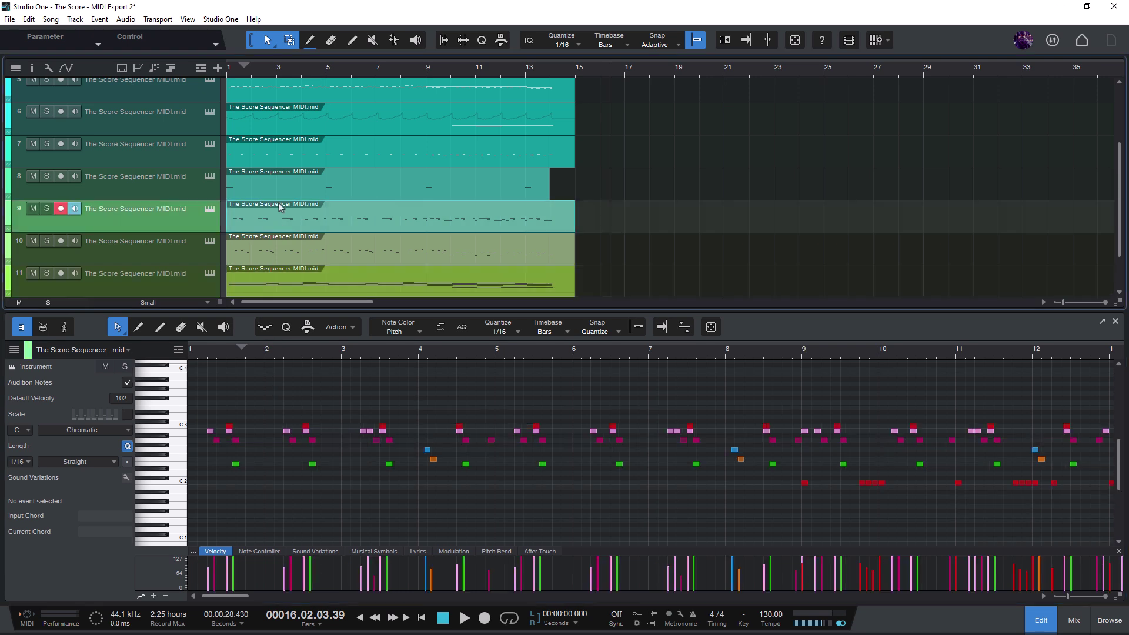
click(283, 165)
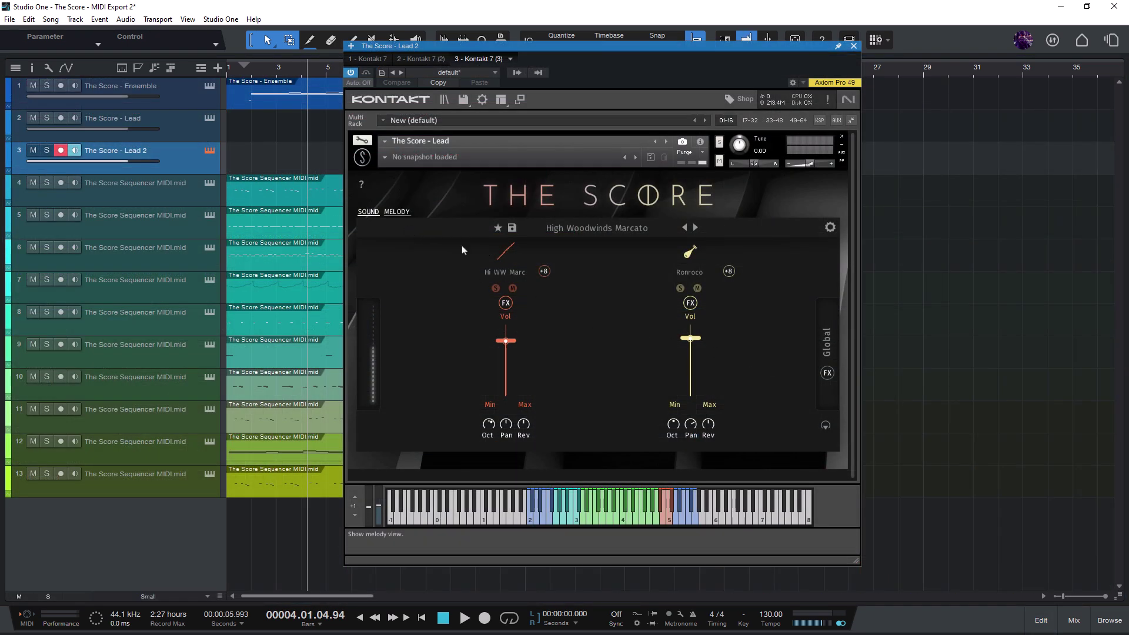
- On the MELODY page change the Gm7 slot to Dm7, select theme A and play it back
click(397, 210)
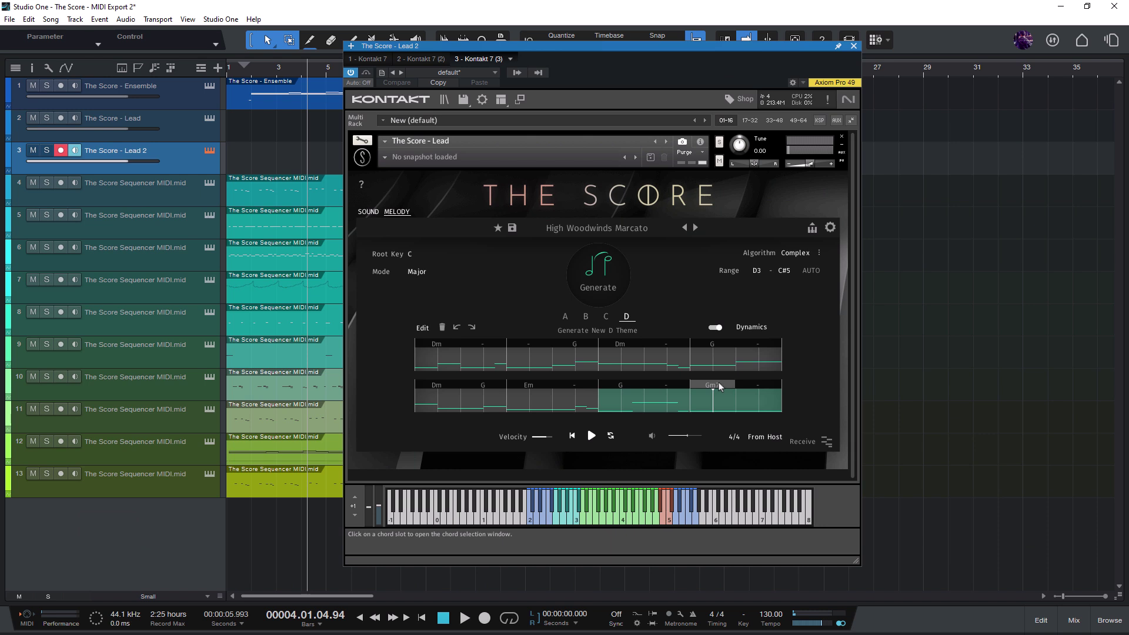
click(719, 390)
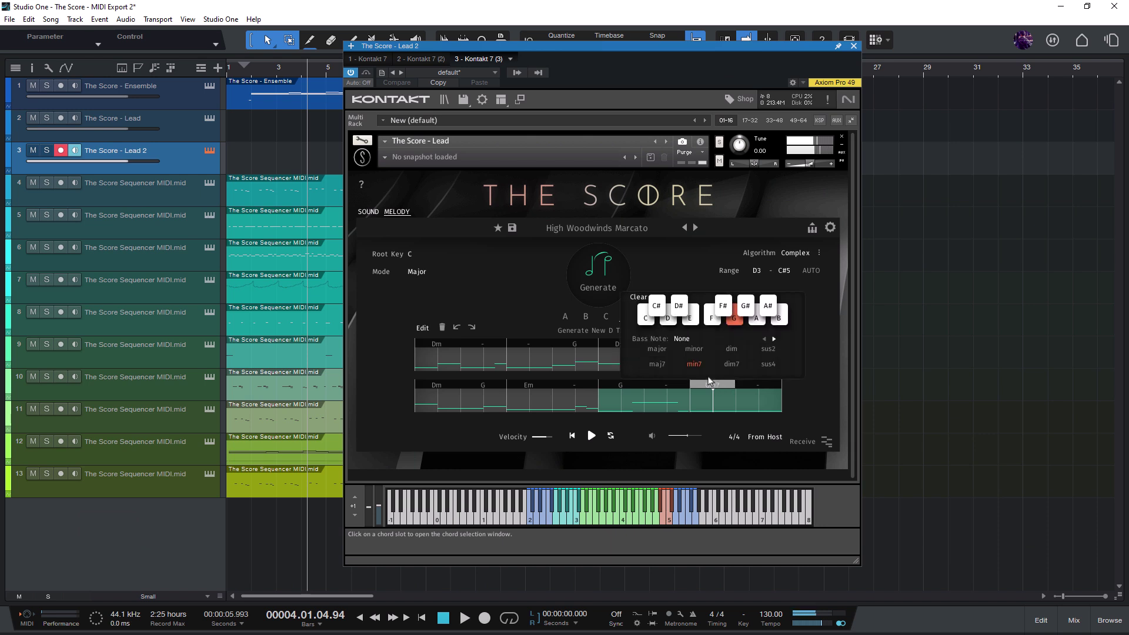
click(669, 321)
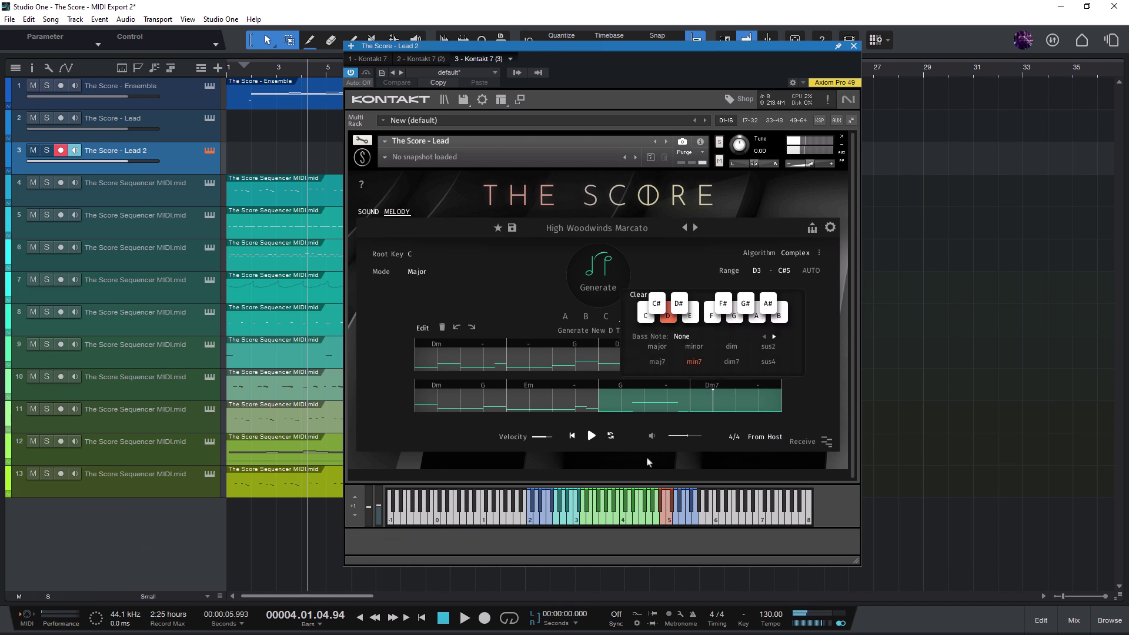
click(649, 461)
click(509, 357)
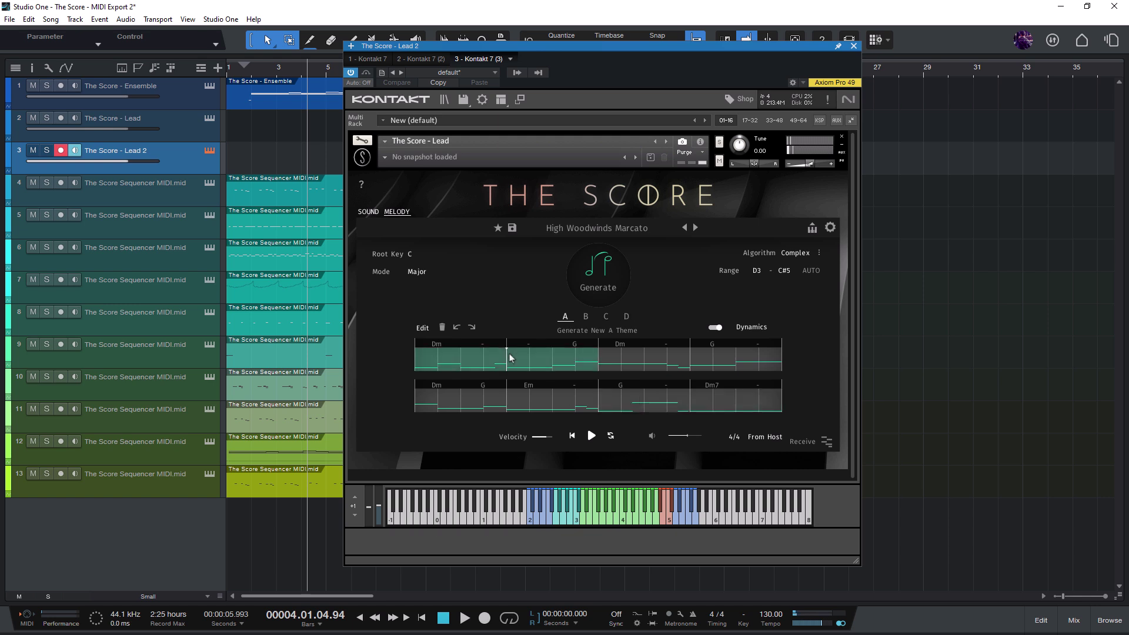
click(591, 436)
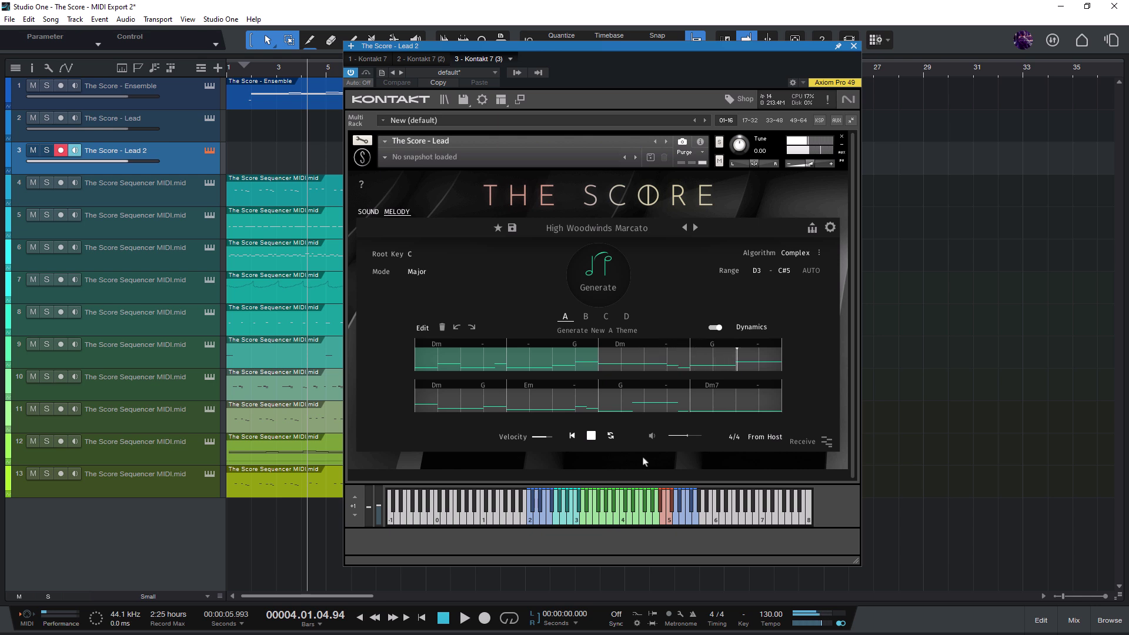
- Stop playback and bring up the A theme's notes in the piano roll for editing
click(591, 437)
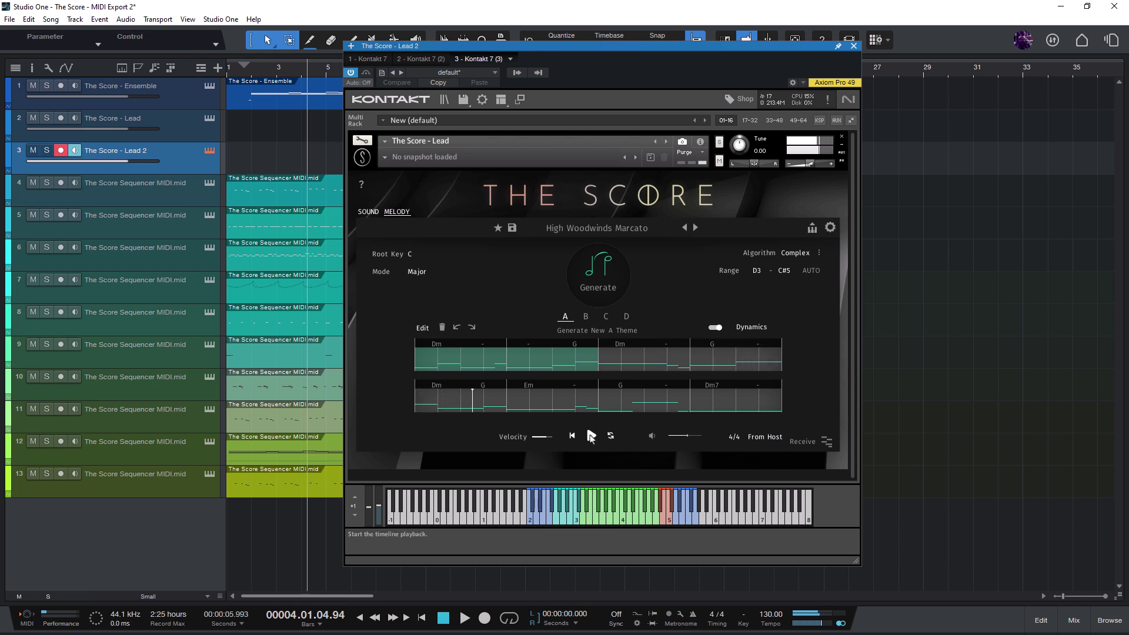
double_click(507, 400)
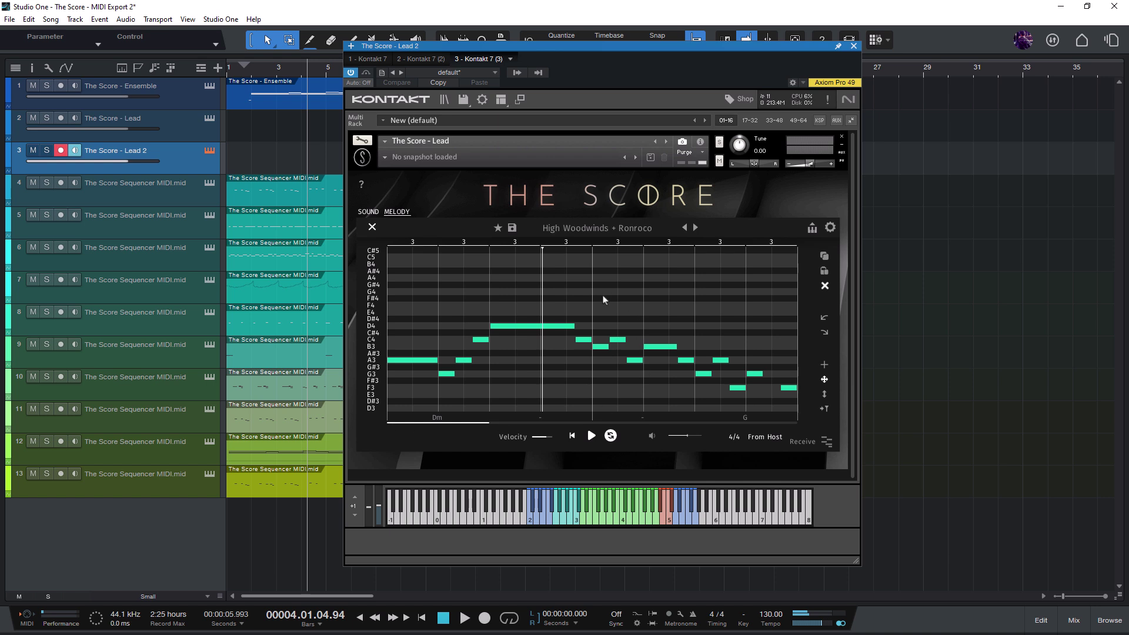
drag(645, 334, 764, 396)
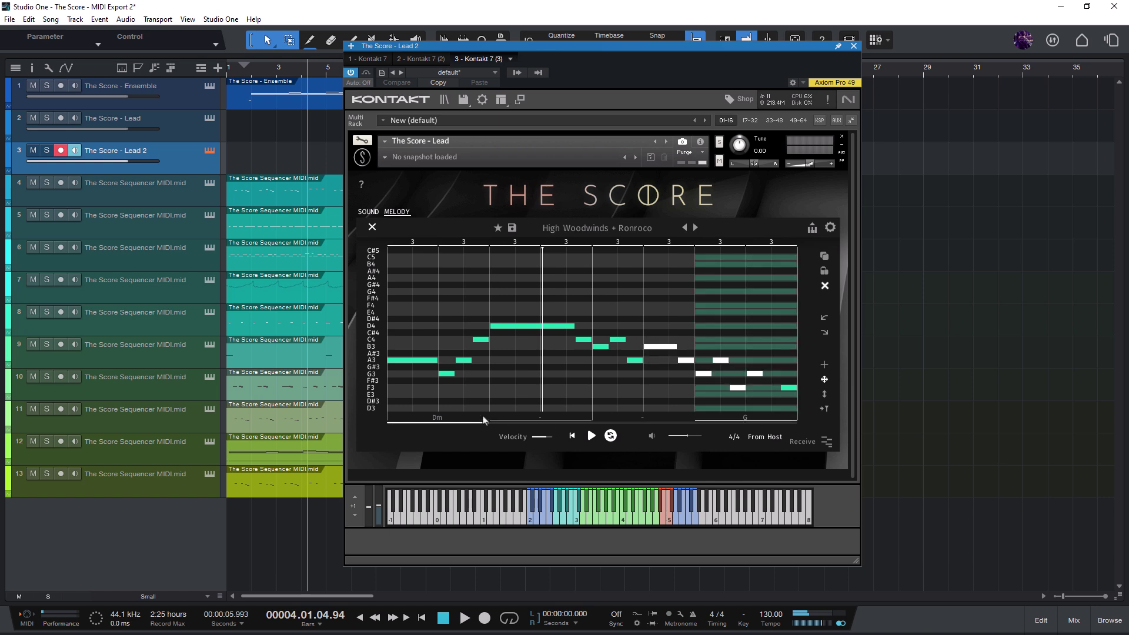
click(437, 418)
- Lower the opening melody note's pitch and audition the edited theme
drag(402, 362, 398, 407)
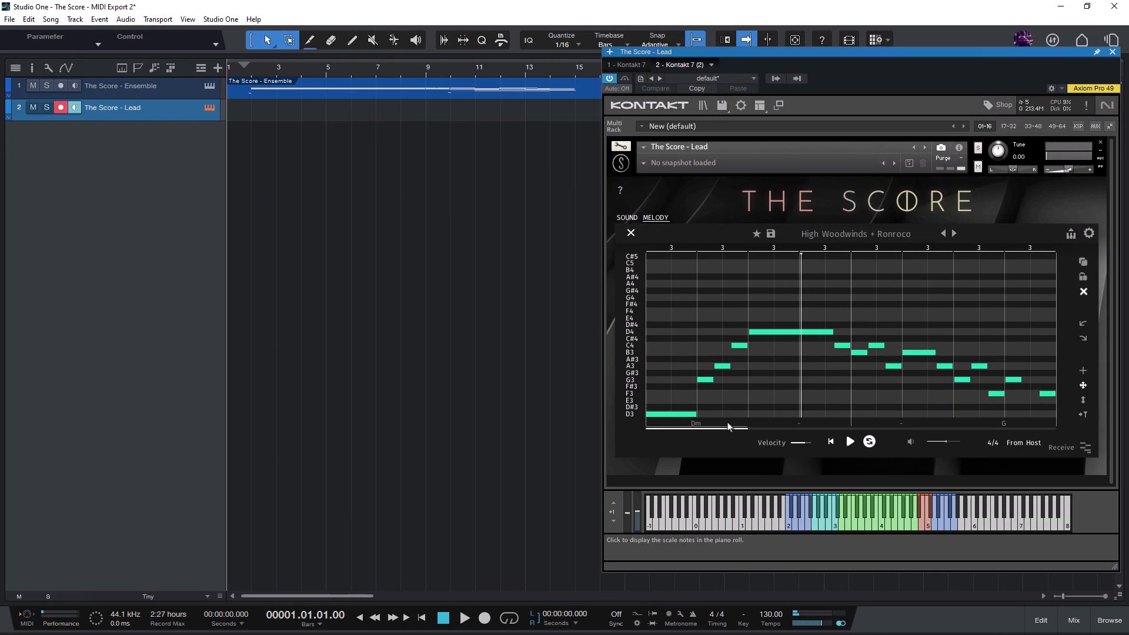
click(850, 441)
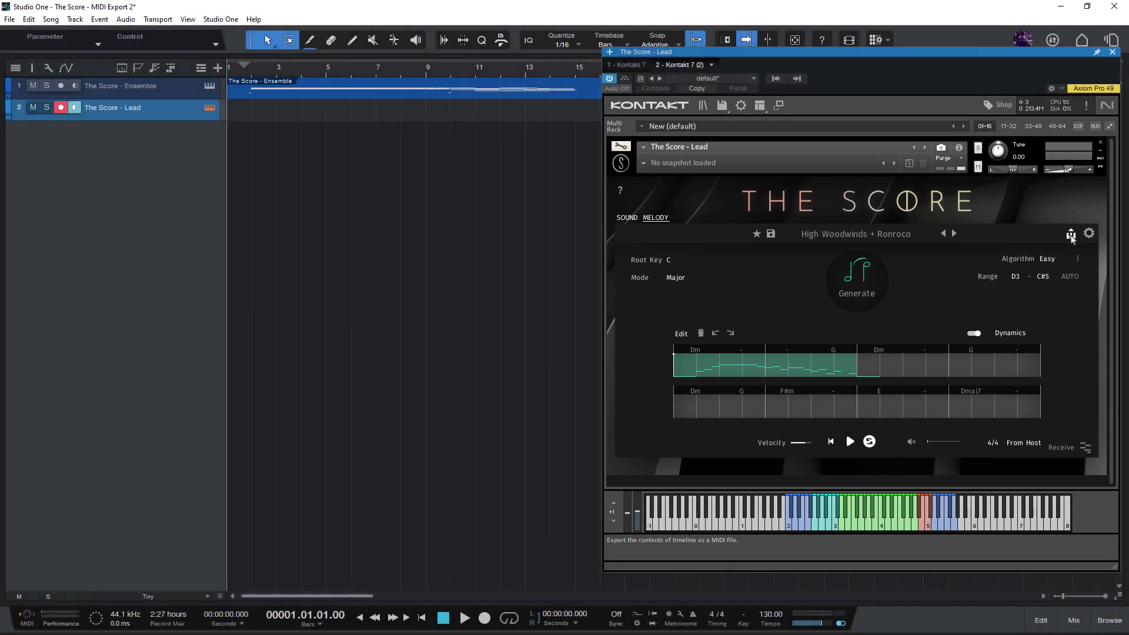
- Place the generated Theme clip on the Lead track and review its notes
drag(662, 168, 309, 114)
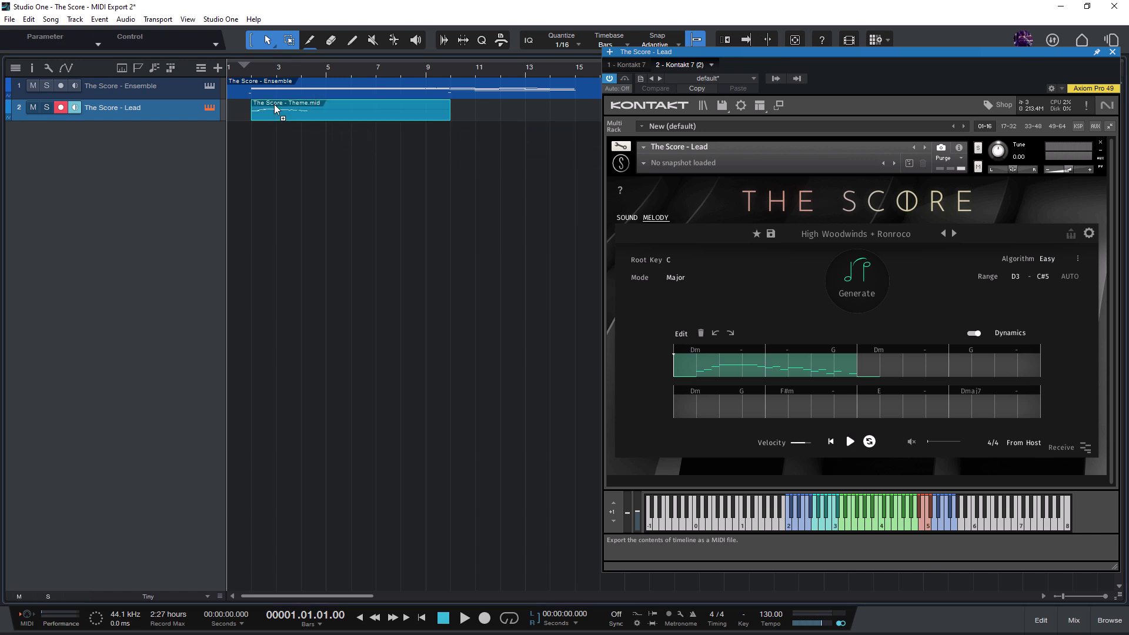
double_click(309, 113)
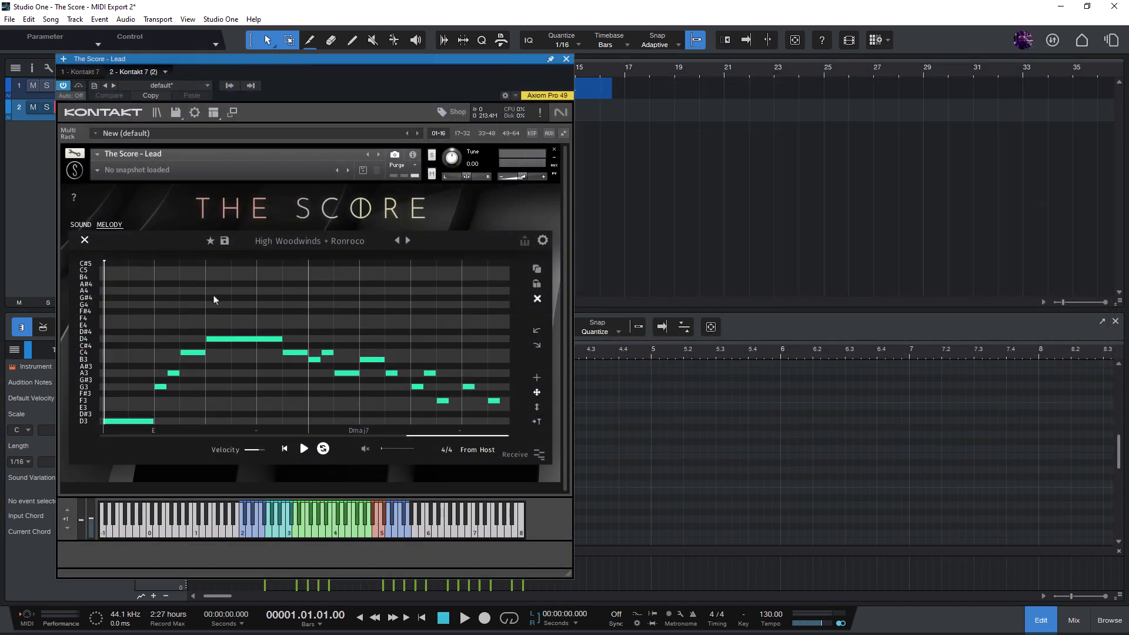
click(83, 242)
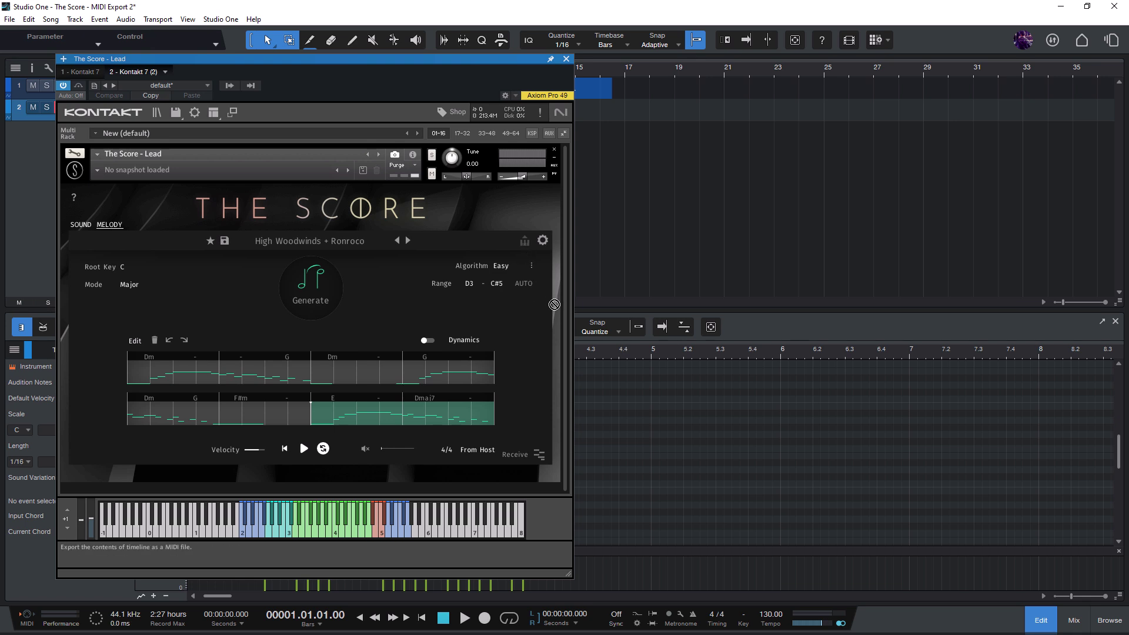
- Export The Score - Theme.mid to the MIDI folder and load it as notation in Dorico
drag(554, 304, 632, 331)
drag(779, 344, 780, 344)
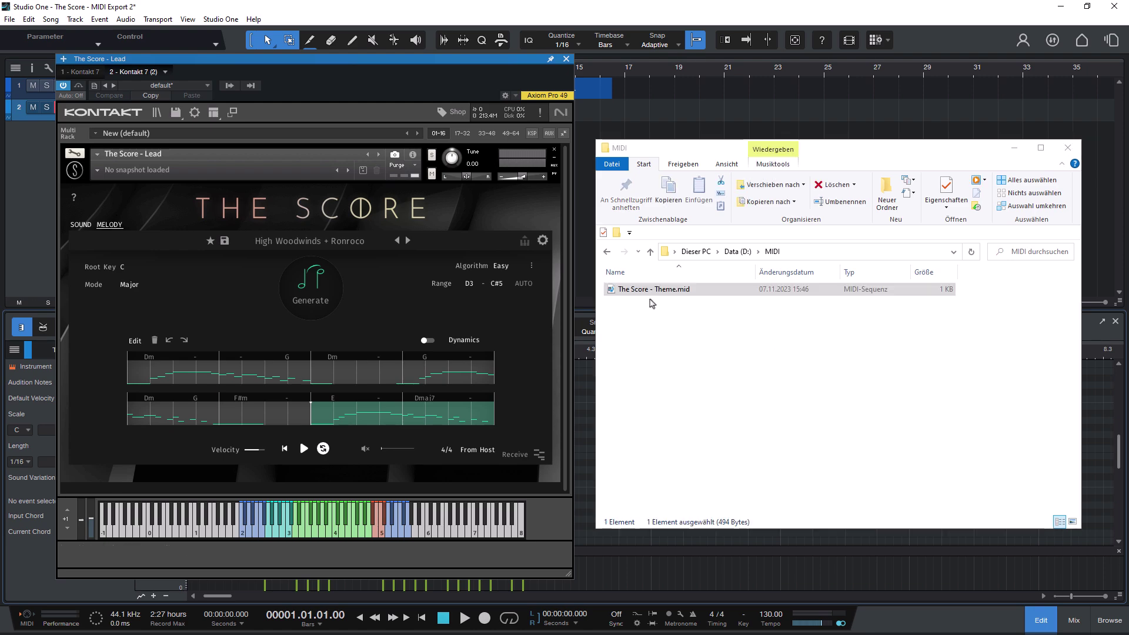
drag(653, 289, 879, 419)
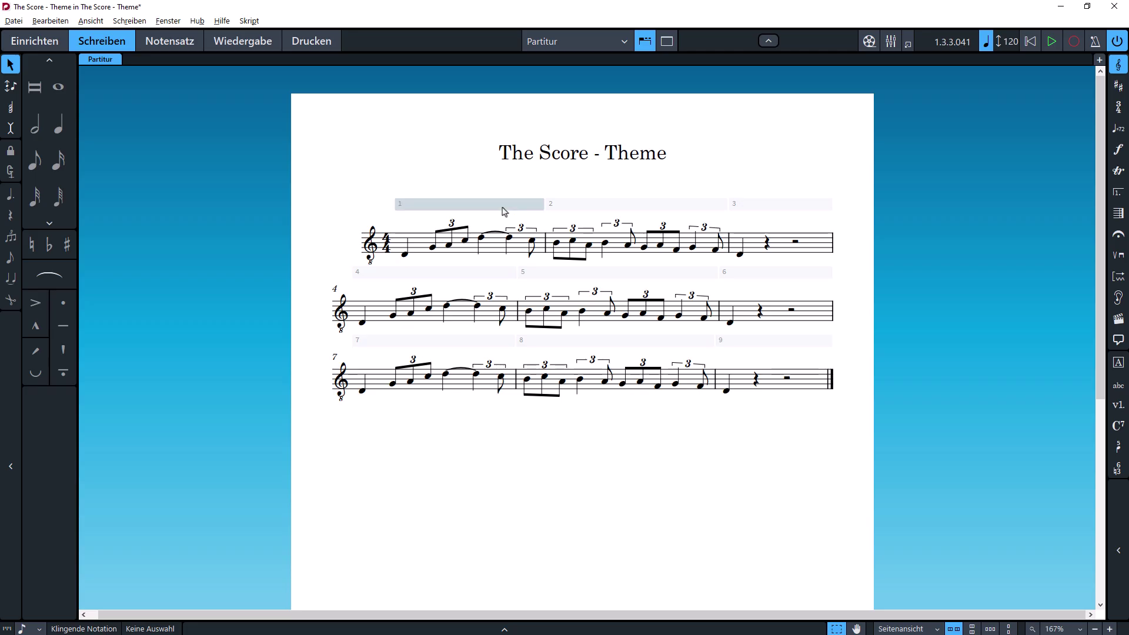
drag(494, 205, 592, 207)
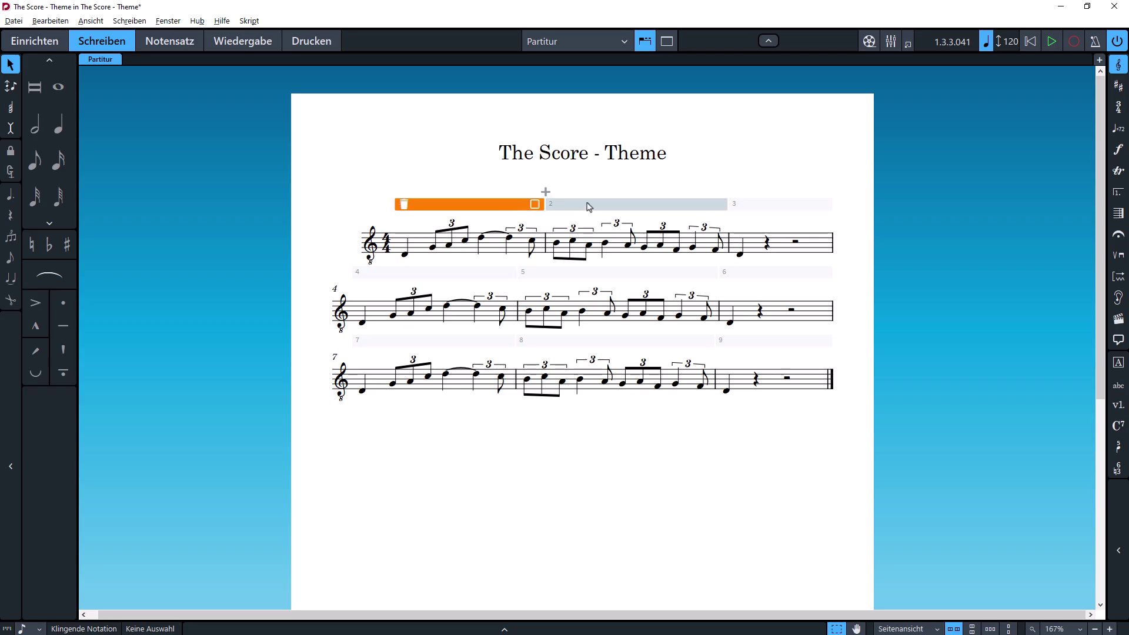